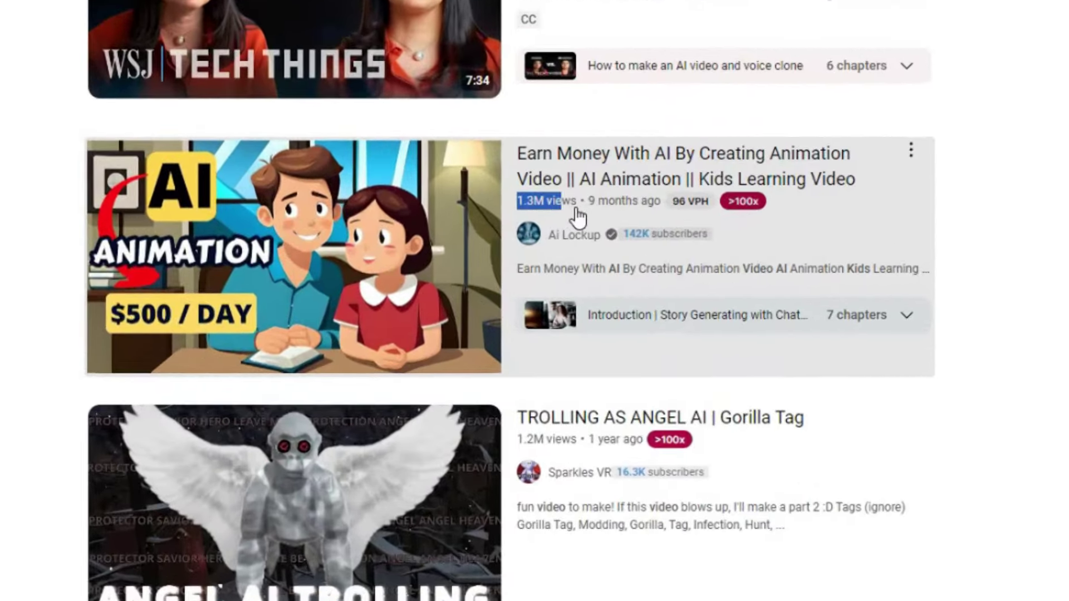
# Browse the AI animation video results and advance the Shorts shelf twice to new shorts
pyautogui.scroll(-6, 295, 300)
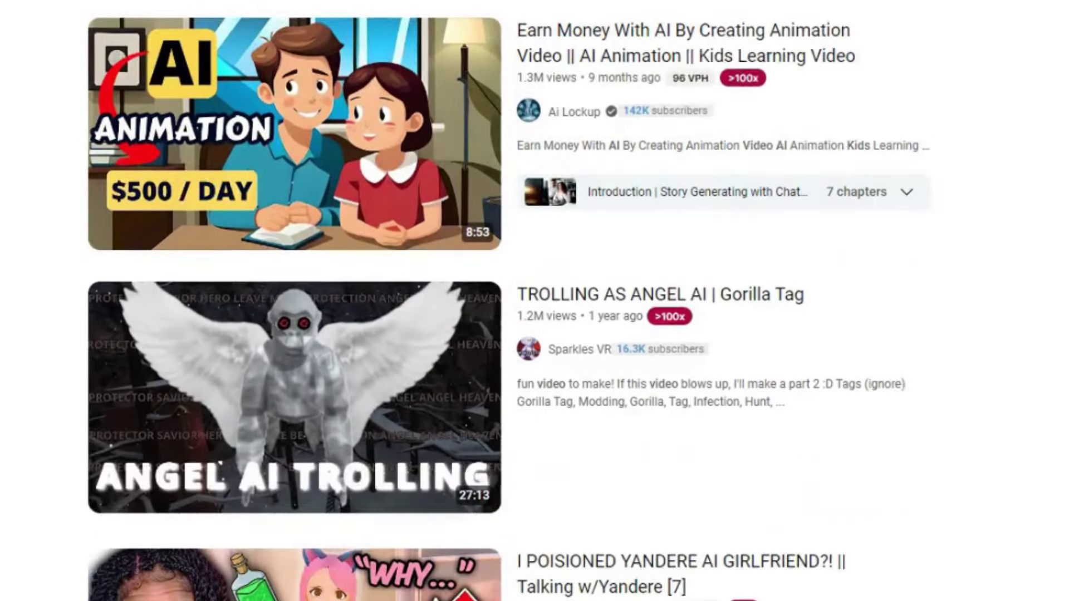
pyautogui.scroll(-8, 517, 101)
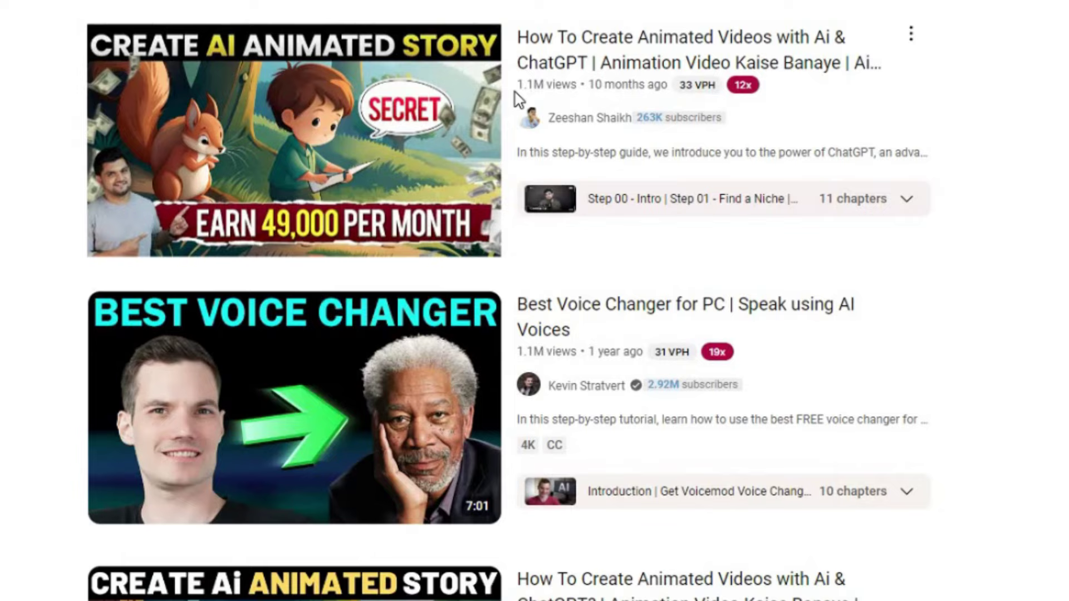
pyautogui.moveTo(558, 96); pyautogui.dragTo(576, 97)
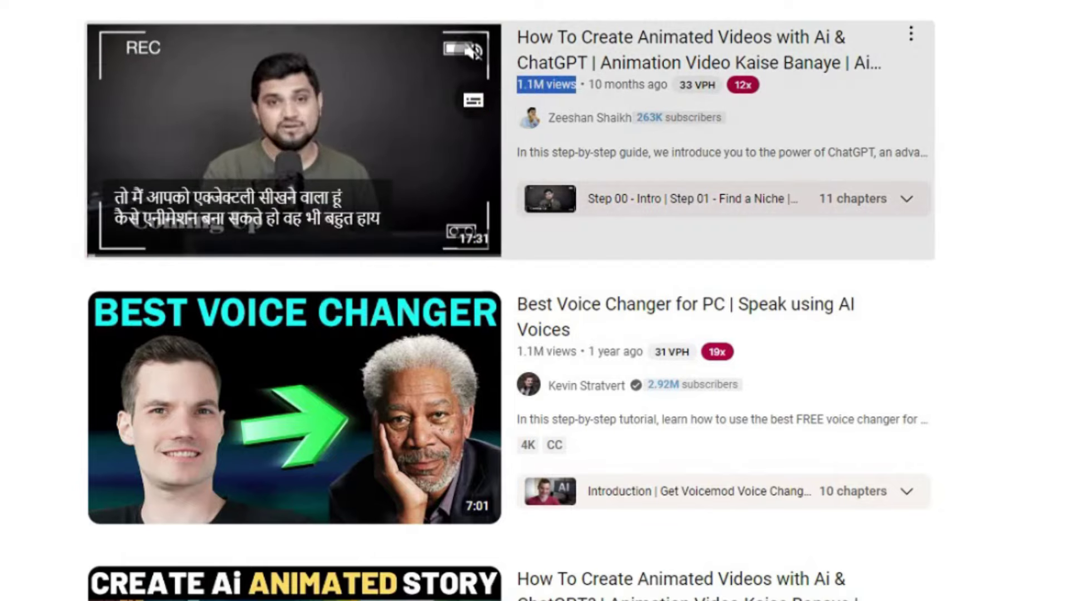
pyautogui.scroll(-6, 534, 148)
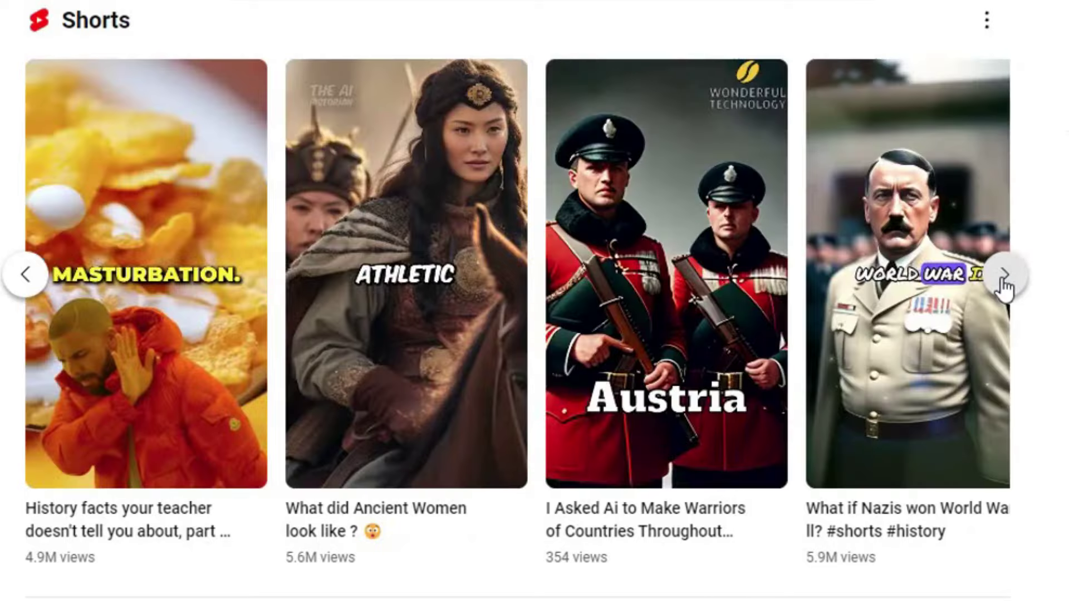
pyautogui.click(1002, 278)
pyautogui.click(1004, 276)
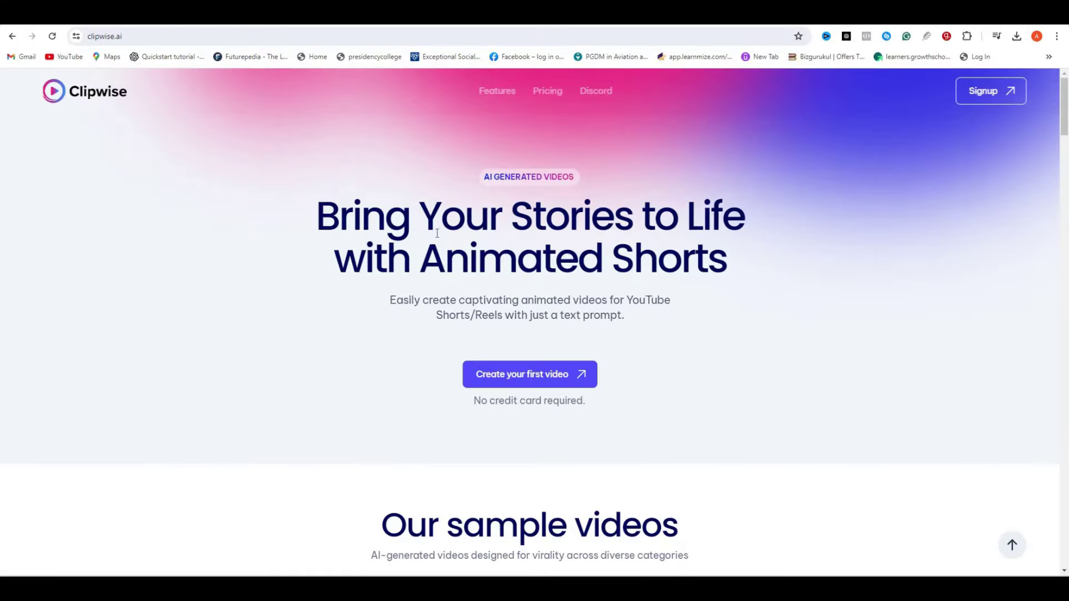
# Review the 'Bring Your Stories to Life' headline and how-it-works steps, then return to the top
pyautogui.moveTo(437, 233); pyautogui.dragTo(750, 262)
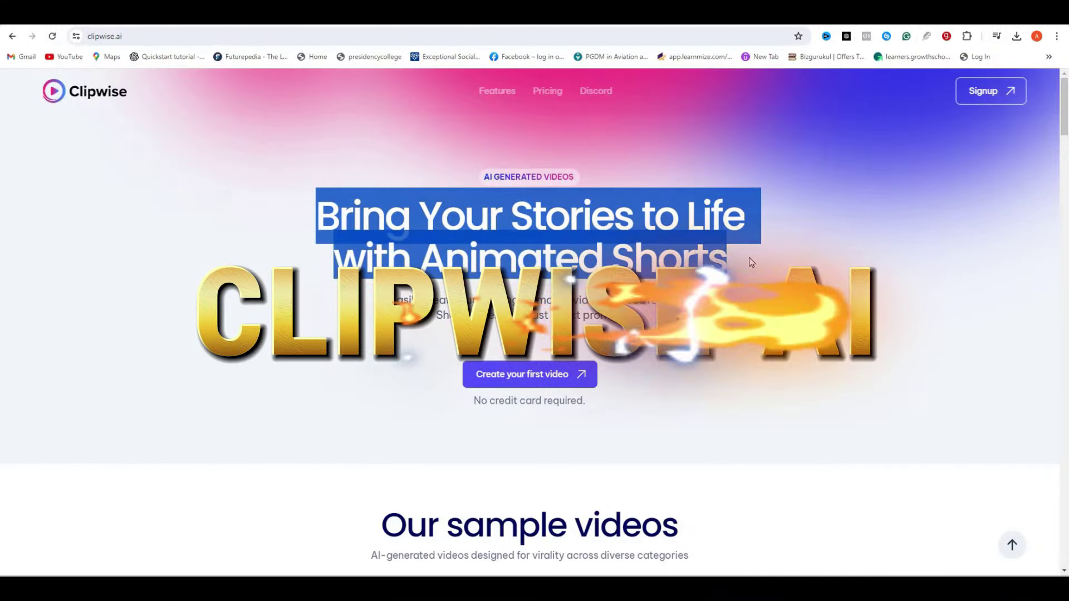
pyautogui.click(751, 263)
pyautogui.scroll(-2, 857, 271)
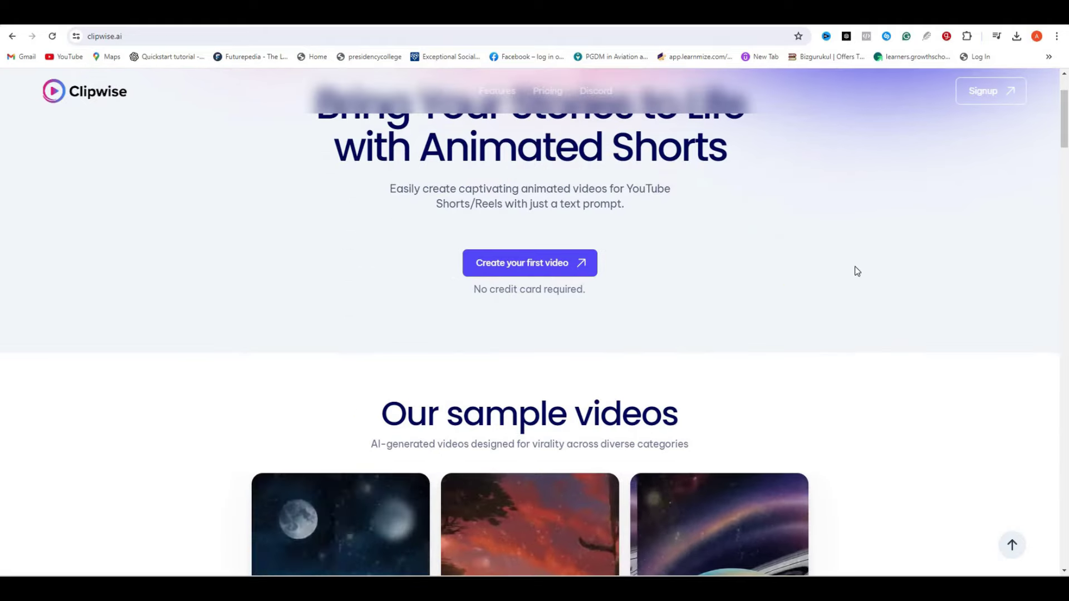
pyautogui.scroll(-15, 855, 270)
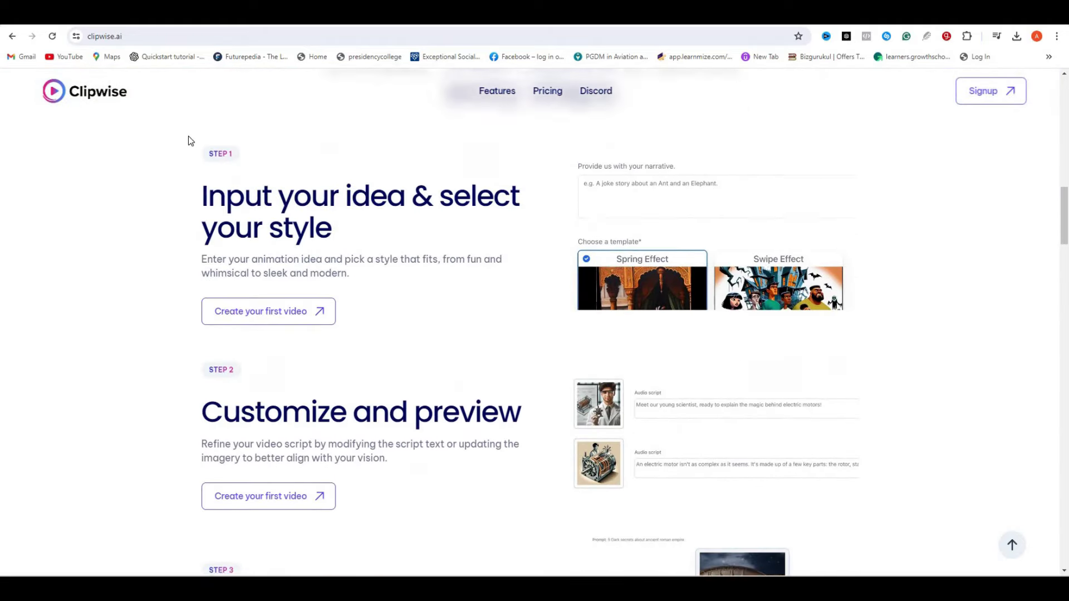
pyautogui.scroll(-2, 221, 273)
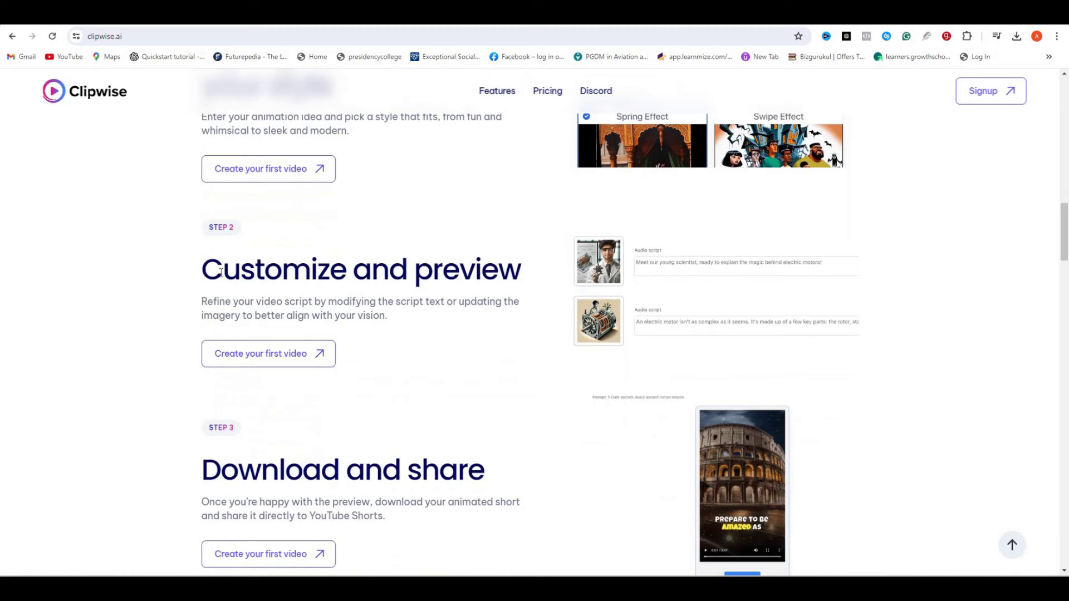
pyautogui.scroll(-7, 364, 281)
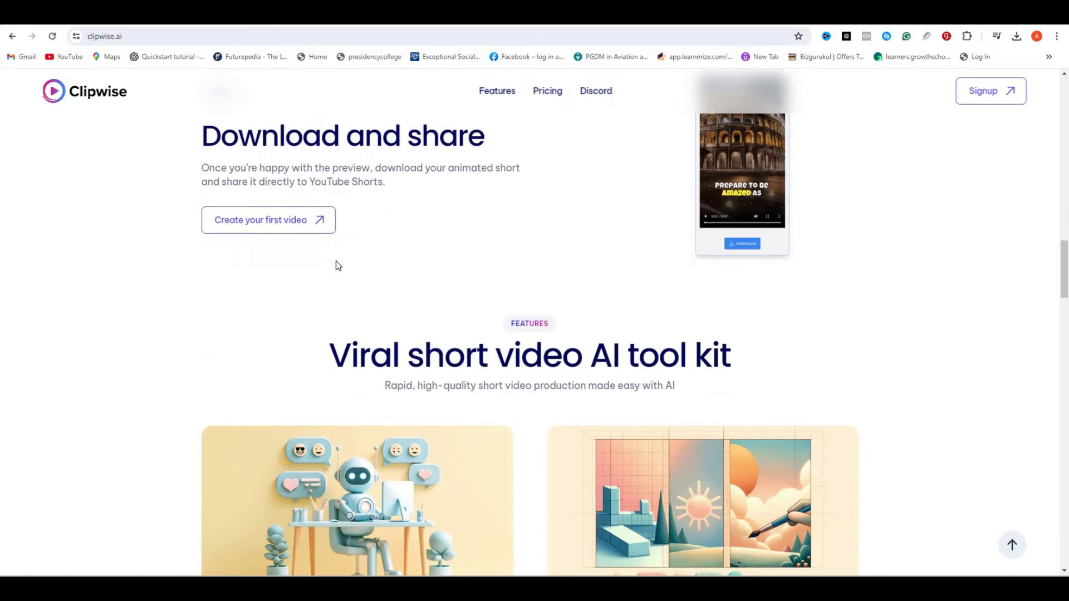
pyautogui.press('Home')
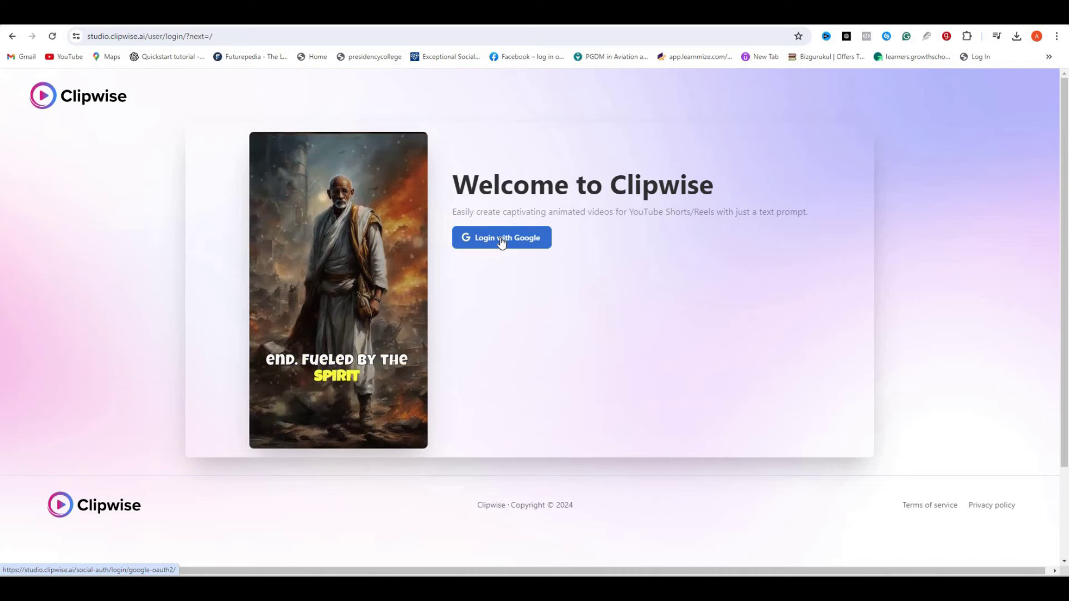
# Sign in with Google and set the video to 60s duration in English
pyautogui.click(501, 240)
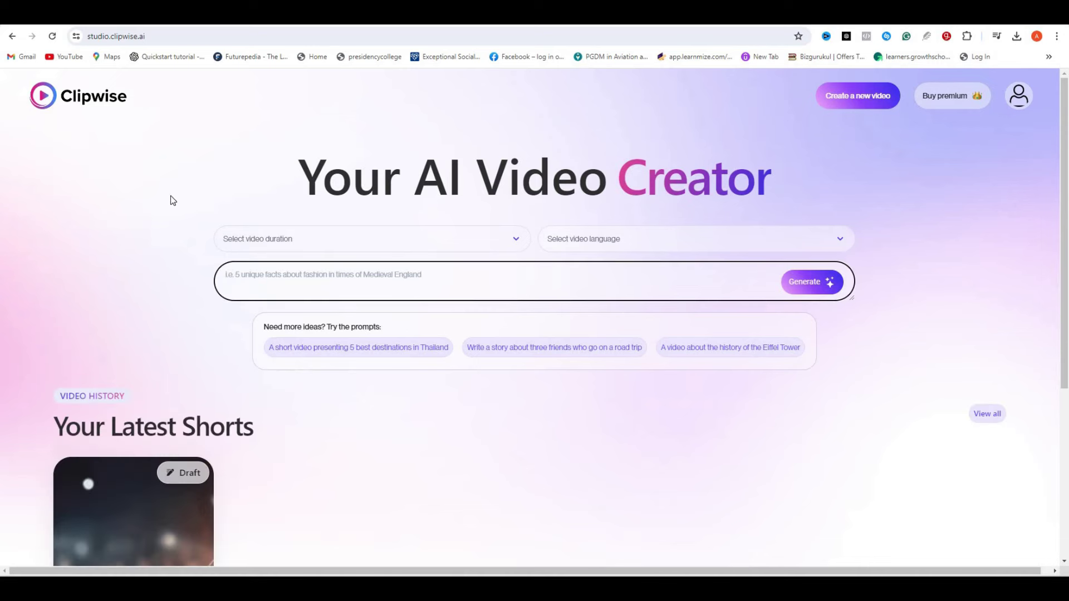
pyautogui.click(281, 239)
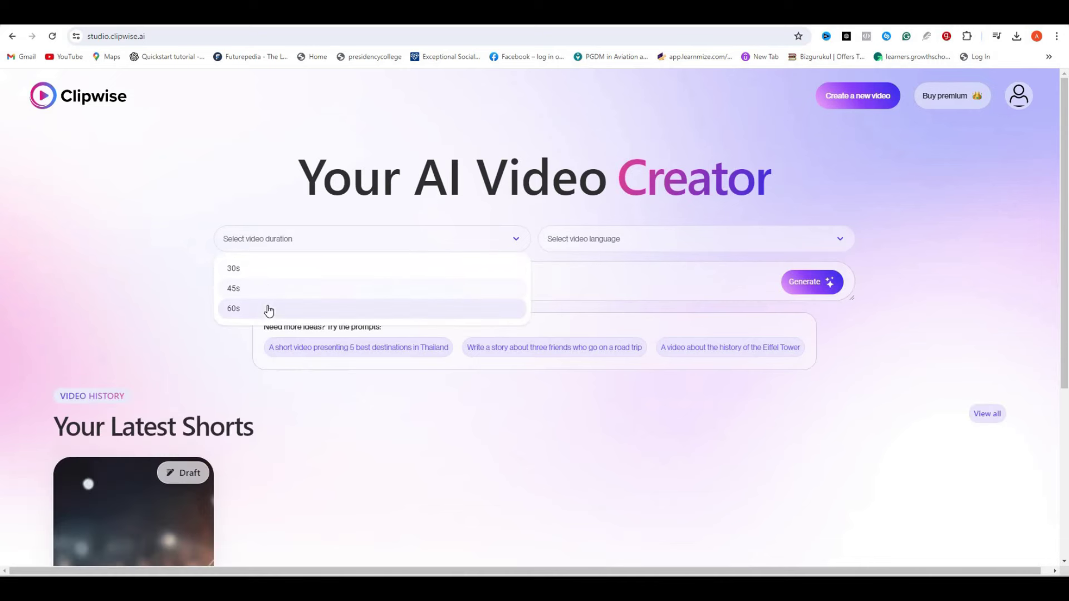
pyautogui.press('Return')
pyautogui.click(592, 239)
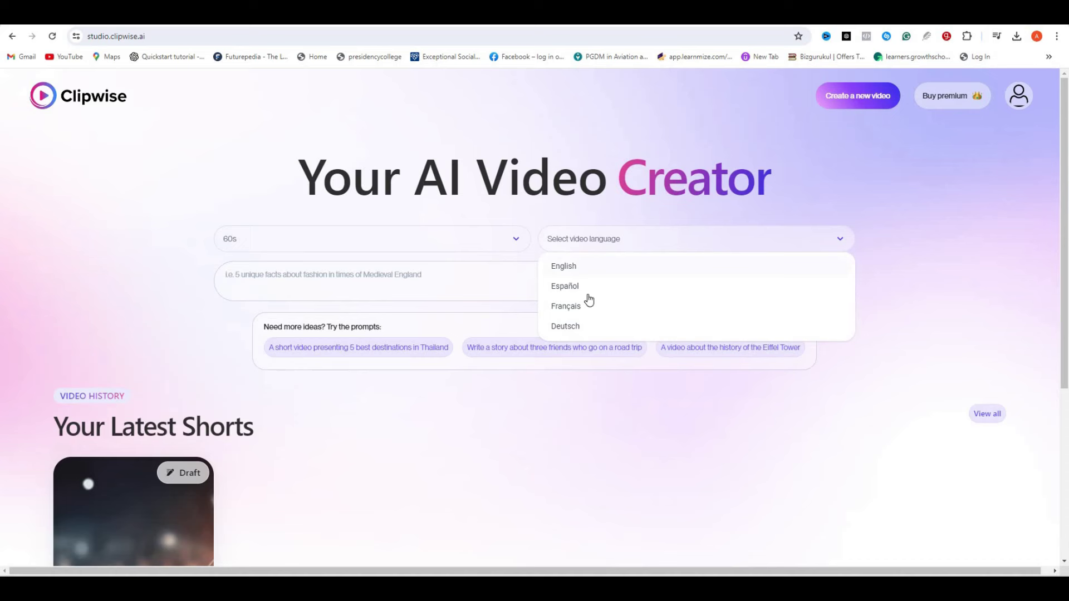
pyautogui.press('Return')
# Write the haunted kids' story prompt for ages 9-15 and generate the video
pyautogui.click(320, 279)
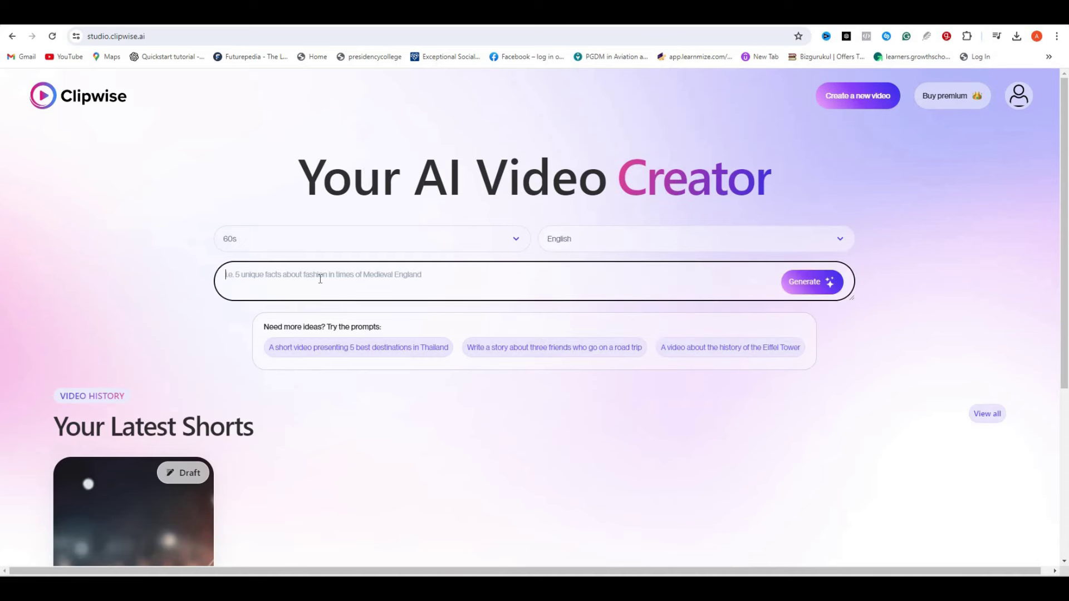
pyautogui.write('Mak')
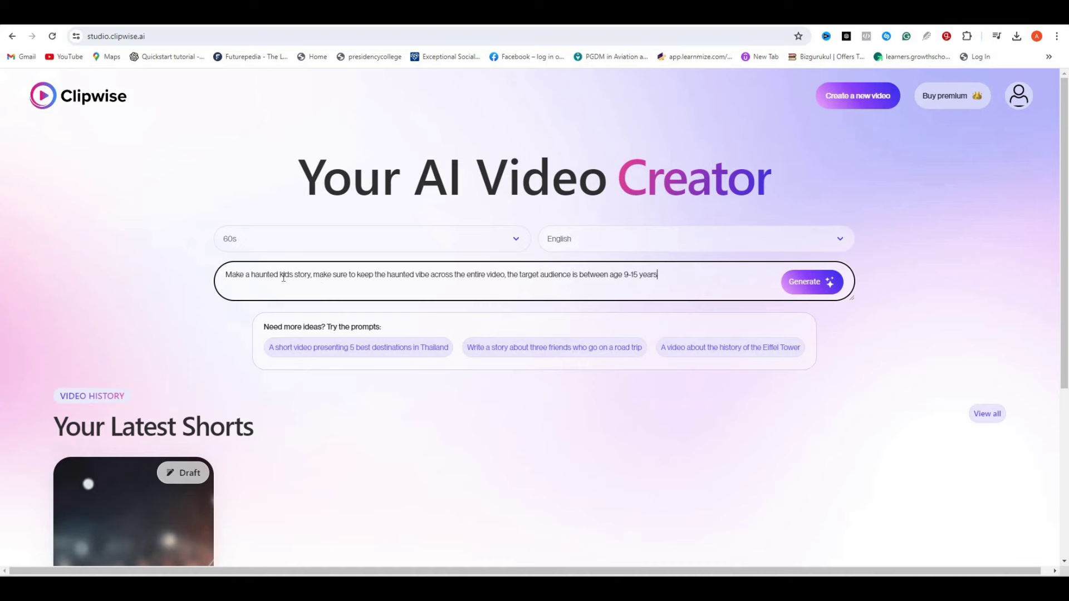
pyautogui.moveTo(226, 274); pyautogui.dragTo(499, 275)
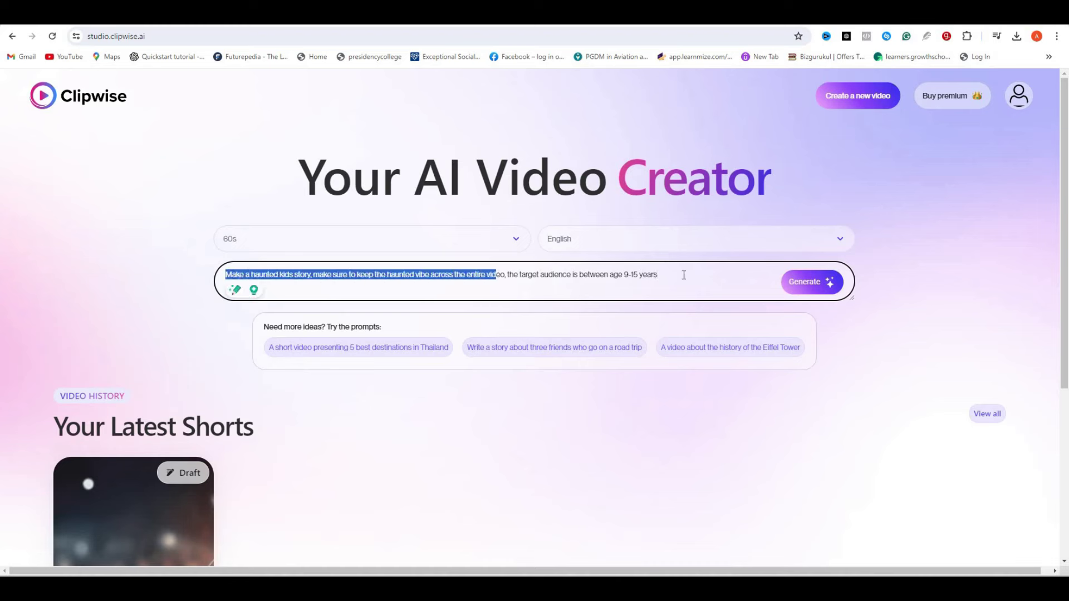
pyautogui.click(810, 287)
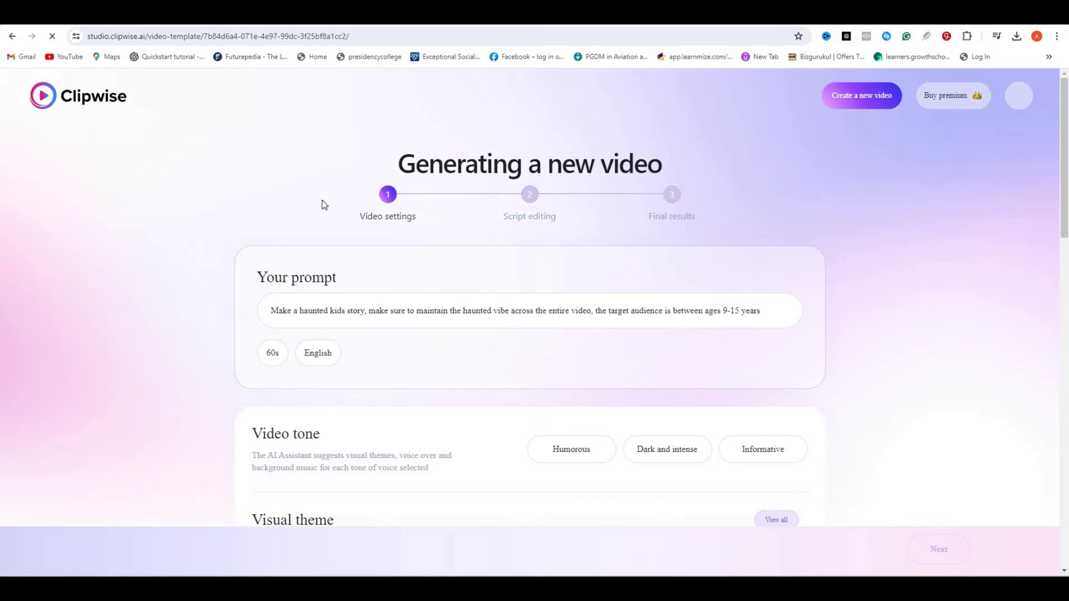
# Switch the video tone from Humorous to Dark and intense
pyautogui.scroll(-4, 768, 229)
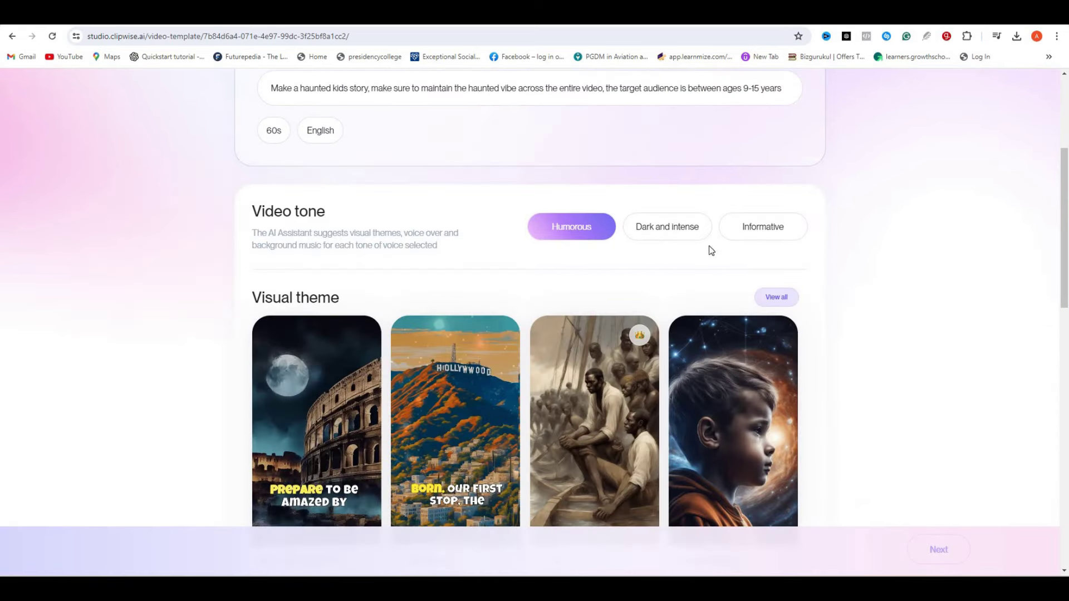
pyautogui.scroll(-2, 357, 174)
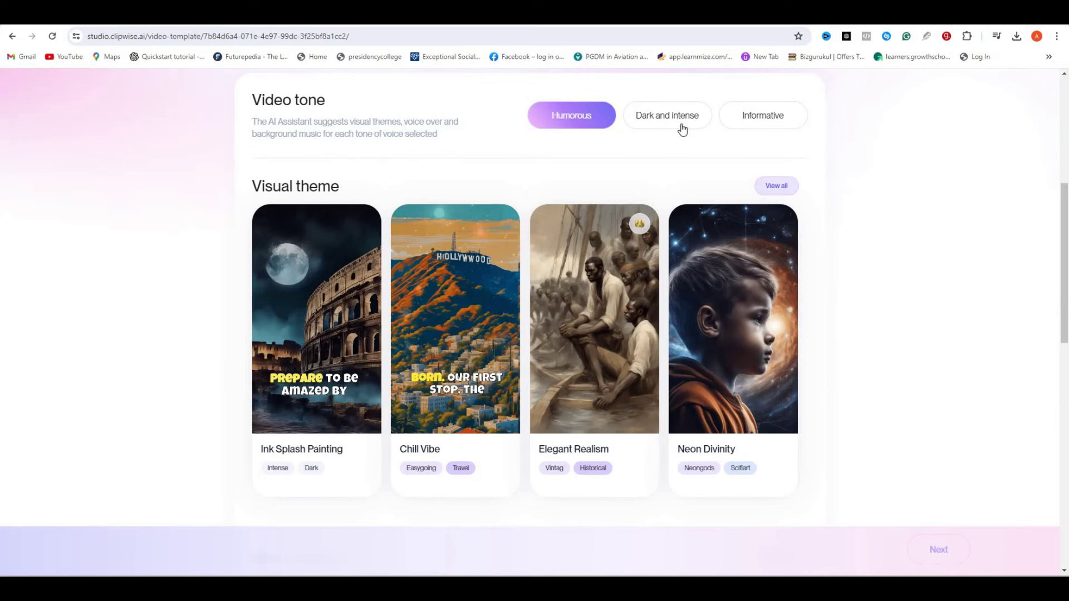
pyautogui.click(632, 115)
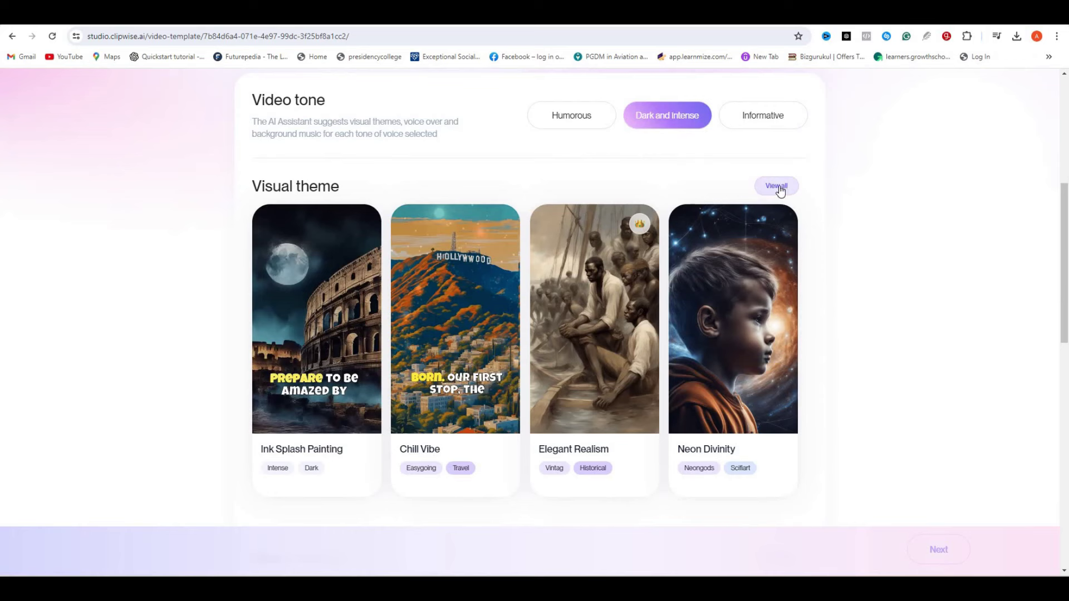
pyautogui.scroll(-1, 779, 136)
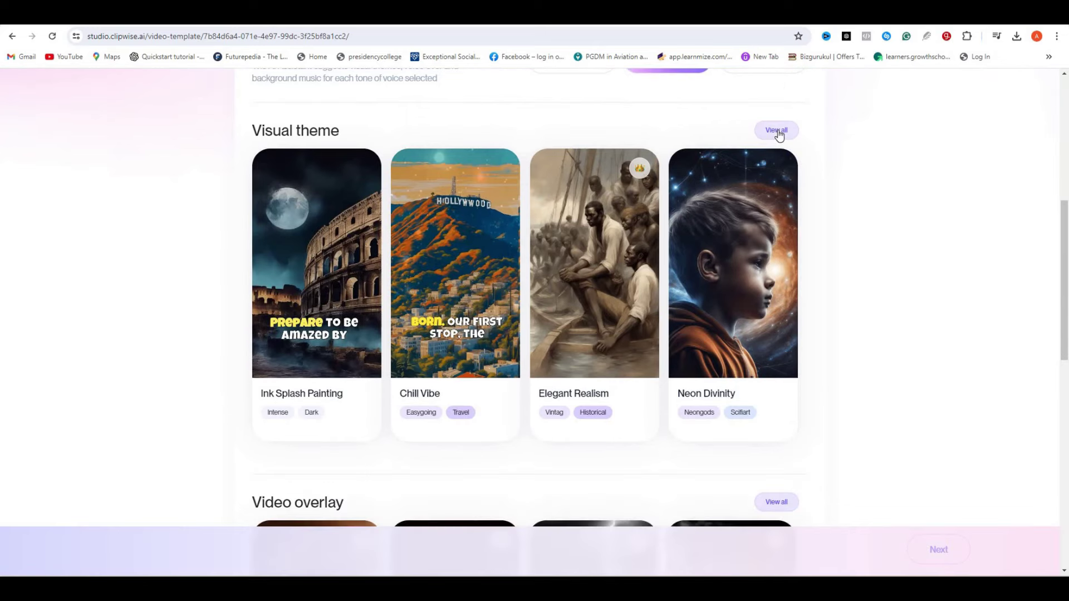
# Browse all visual themes, including Ink Splash Painting, then close the theme list
pyautogui.click(466, 254)
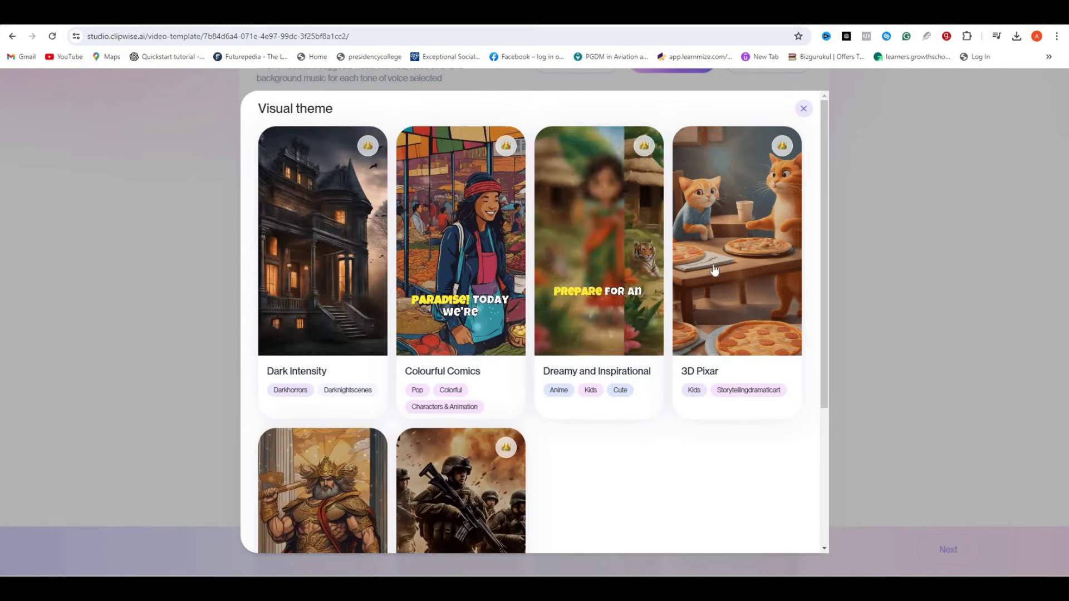
pyautogui.scroll(-3, 286, 383)
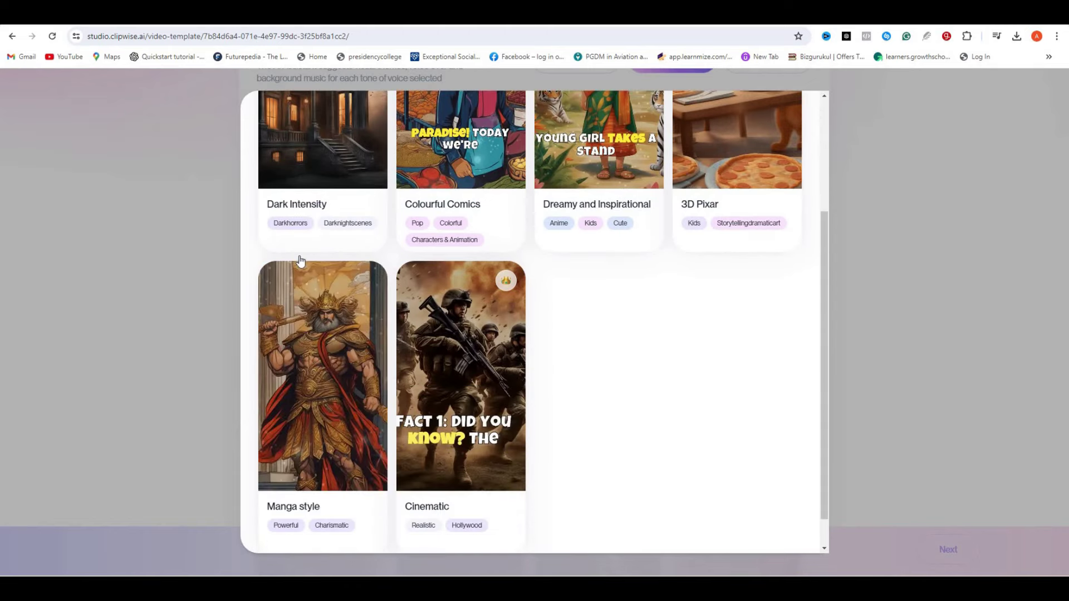
pyautogui.scroll(3, 301, 261)
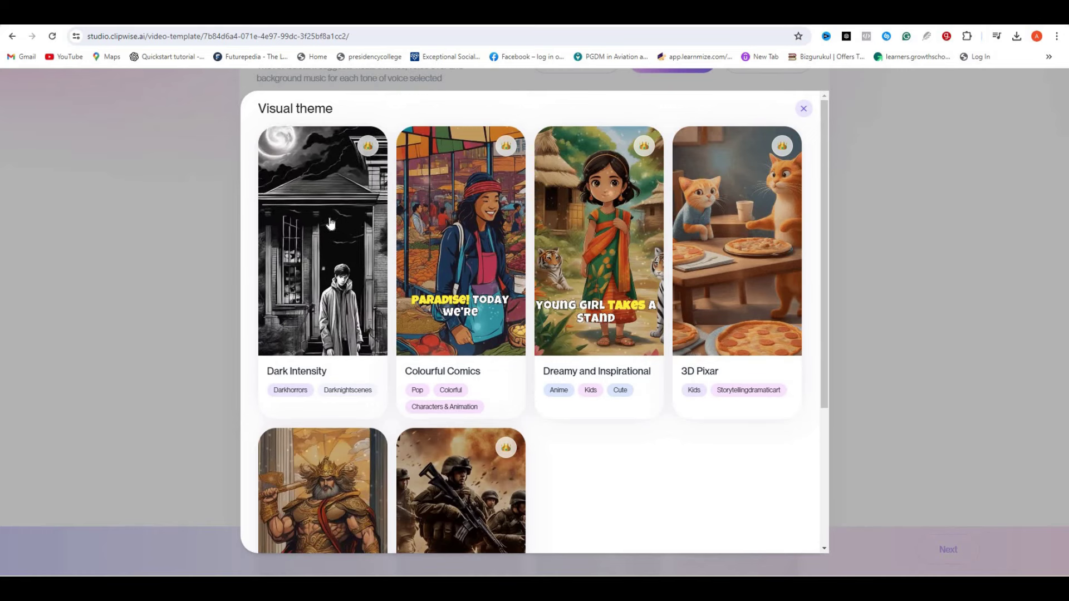
pyautogui.click(855, 142)
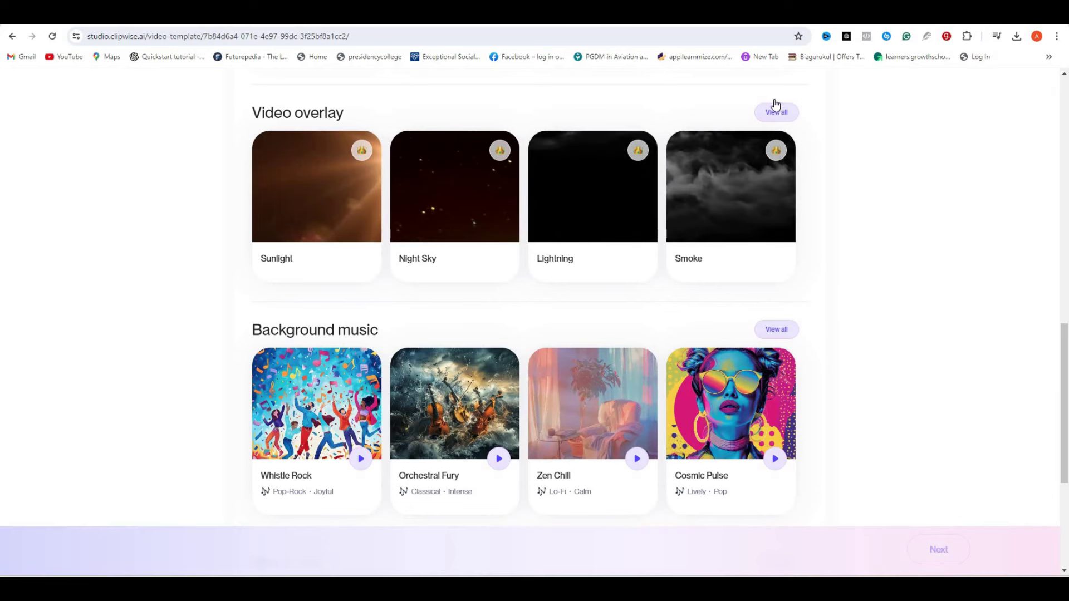
# Preview the Harper voice, pick Jackson as narrator, and check the full voice list
pyautogui.scroll(-1, 774, 112)
pyautogui.scroll(-3, 774, 113)
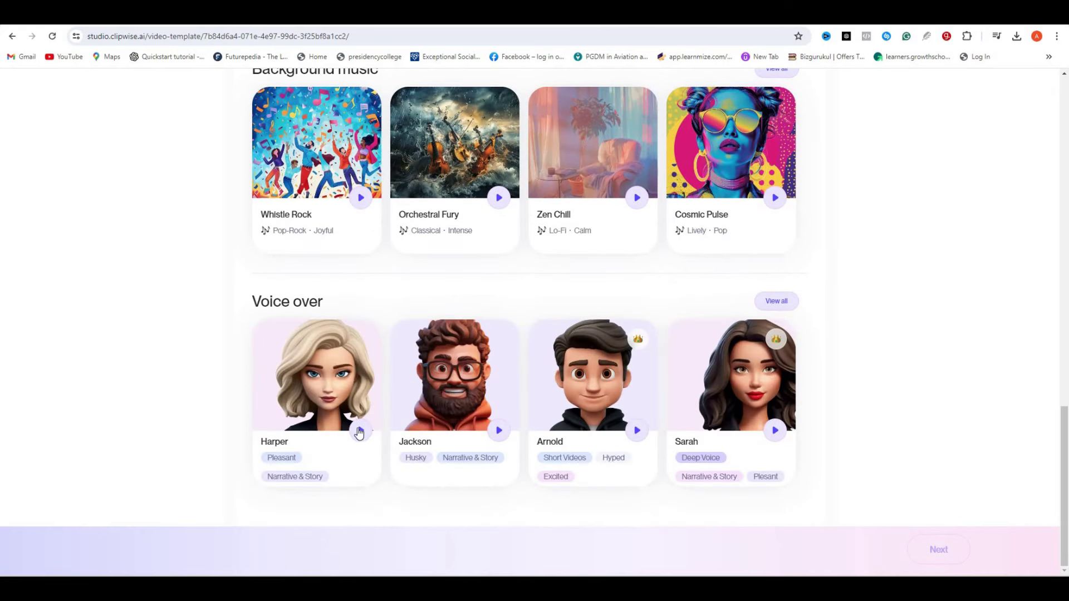
pyautogui.click(361, 432)
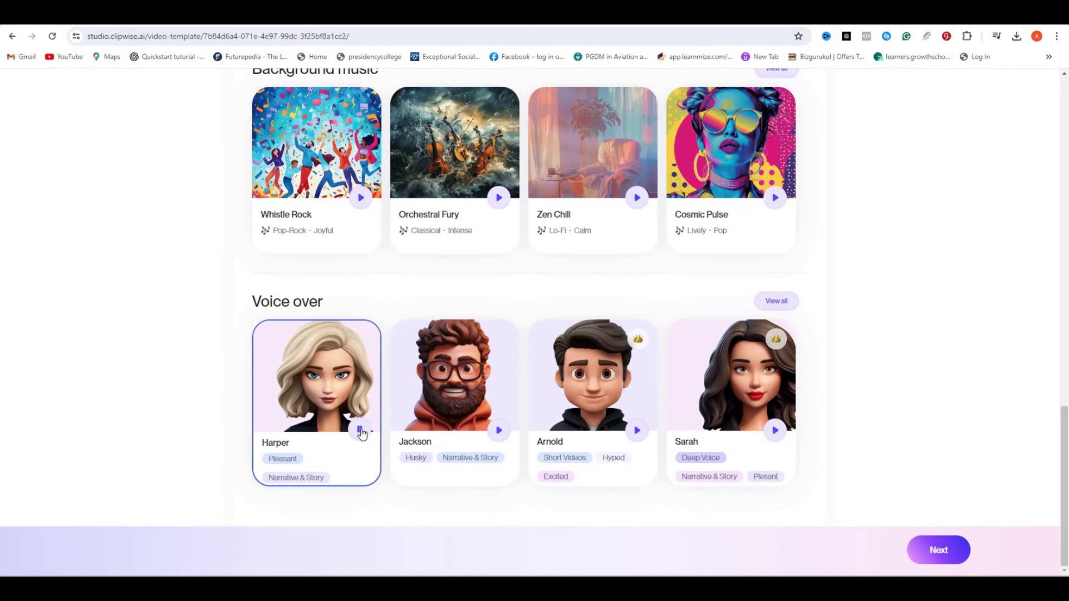
pyautogui.click(498, 432)
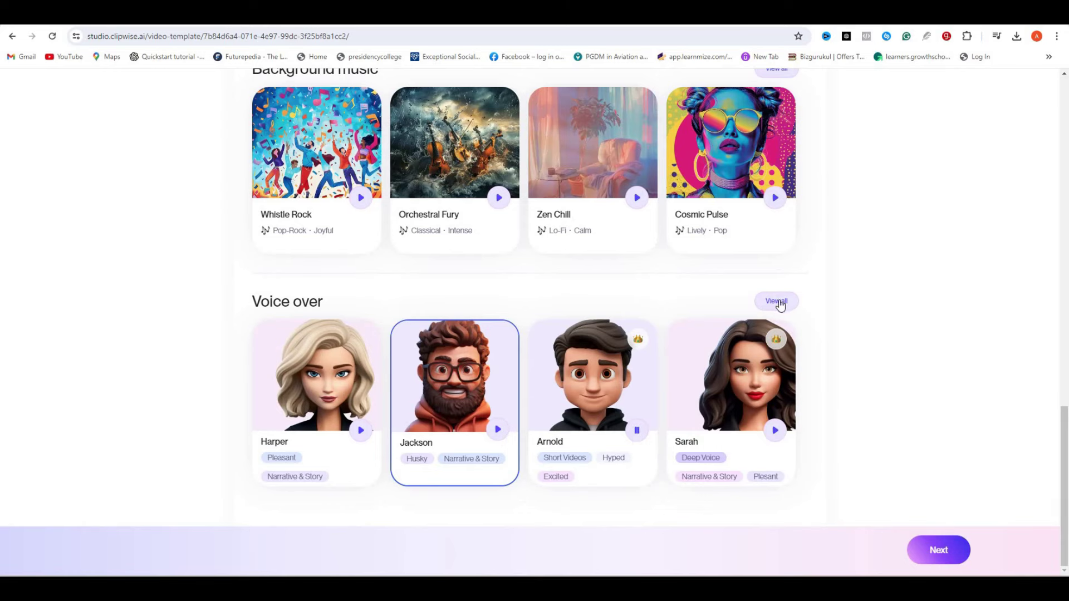
pyautogui.click(778, 301)
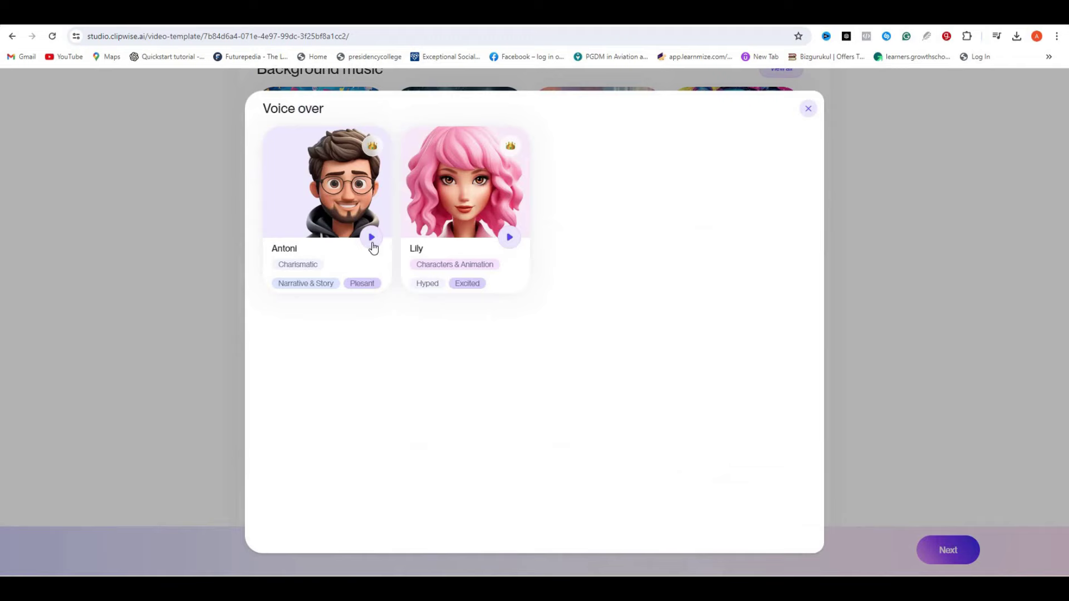
pyautogui.click(807, 109)
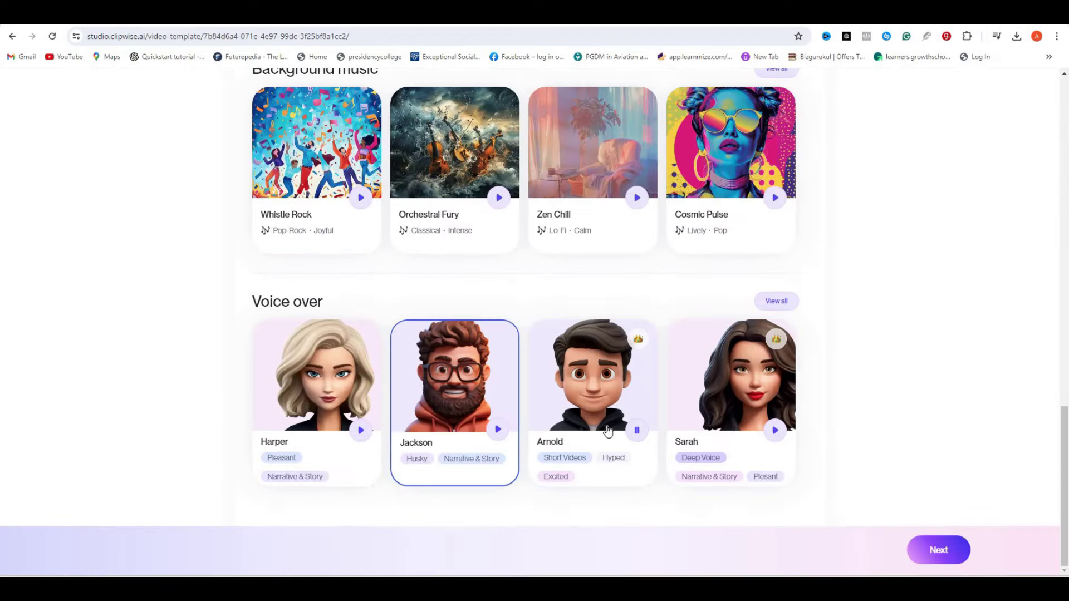
# Pick Dark Mystery from the full background music list and continue to Script editing
pyautogui.scroll(1, 774, 113)
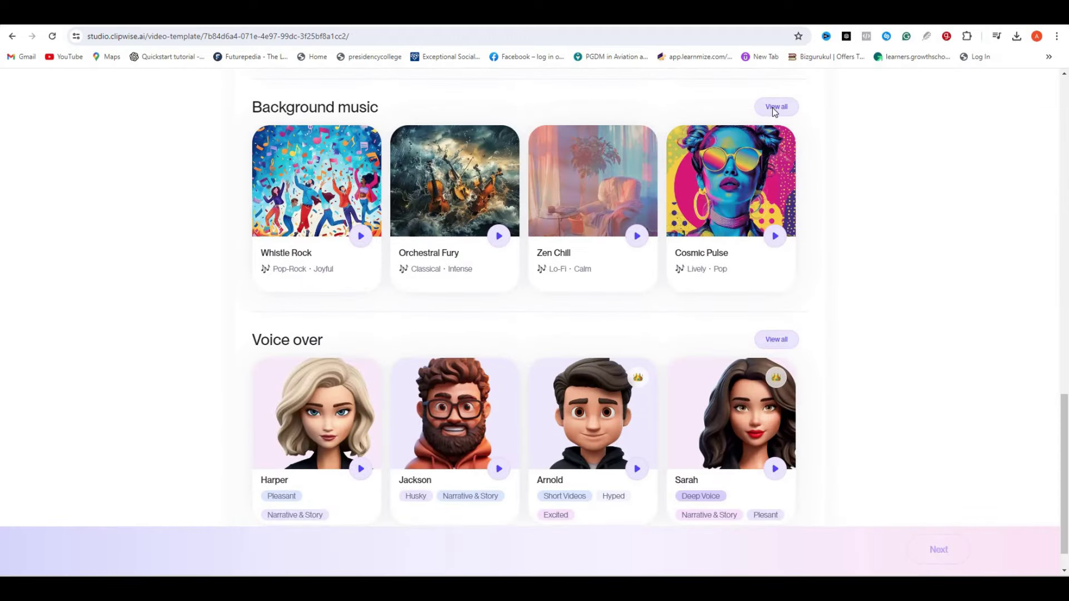
pyautogui.click(618, 231)
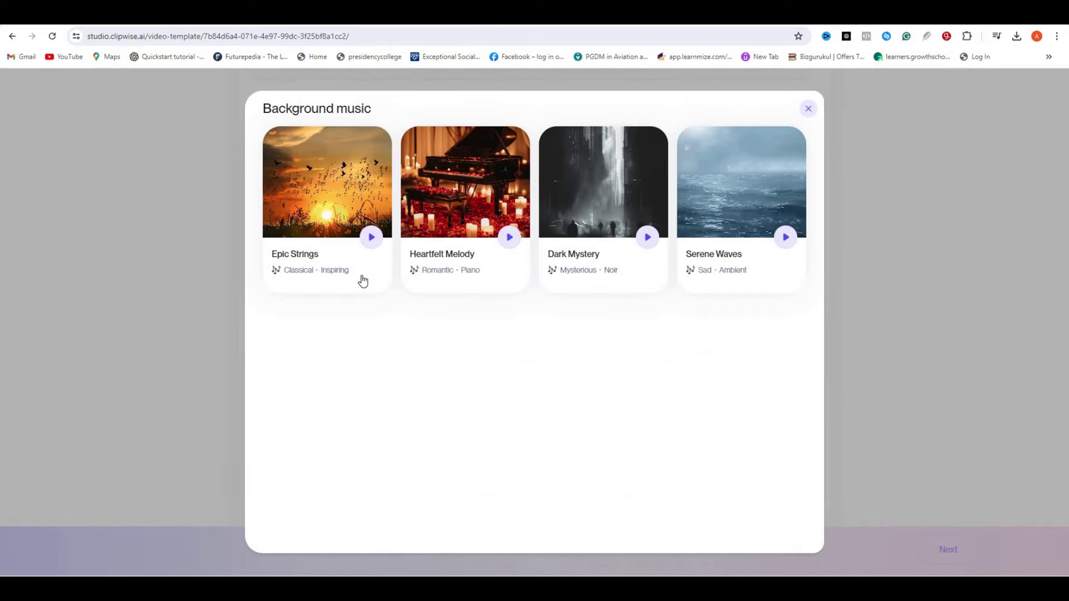
pyautogui.click(648, 238)
pyautogui.click(807, 109)
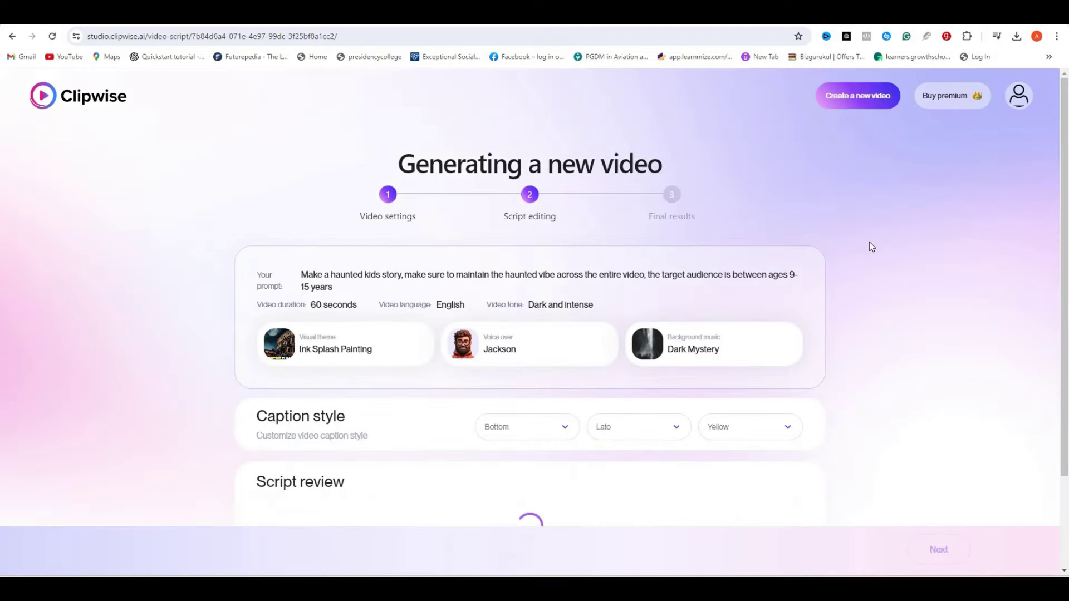
# Delete the final full stop after 'untold' in the first scene's audio script
pyautogui.scroll(-2, 871, 244)
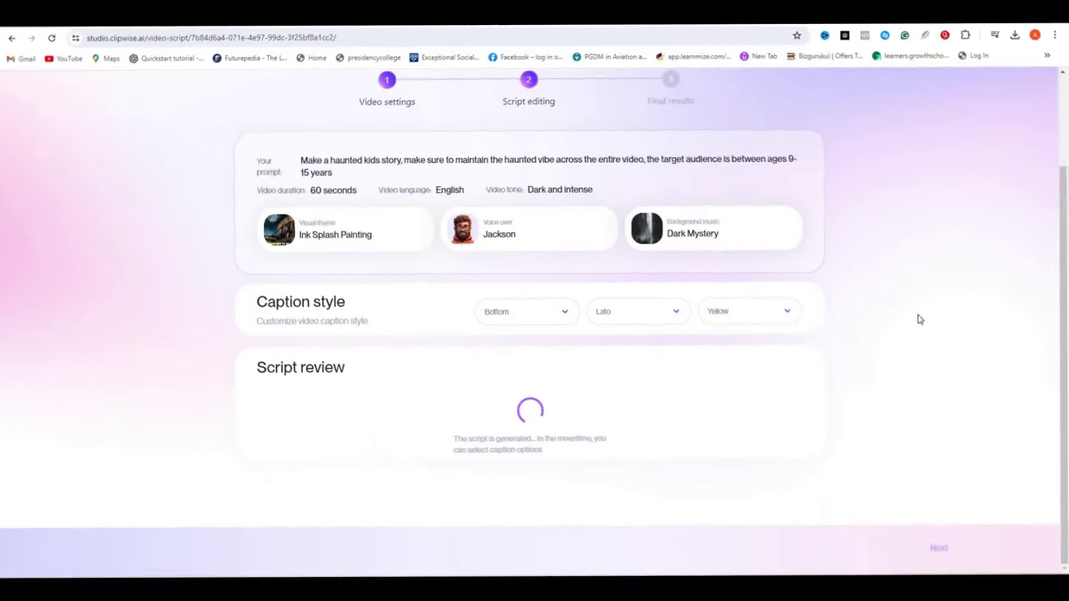
pyautogui.scroll(-3, 614, 174)
pyautogui.scroll(-18, 616, 233)
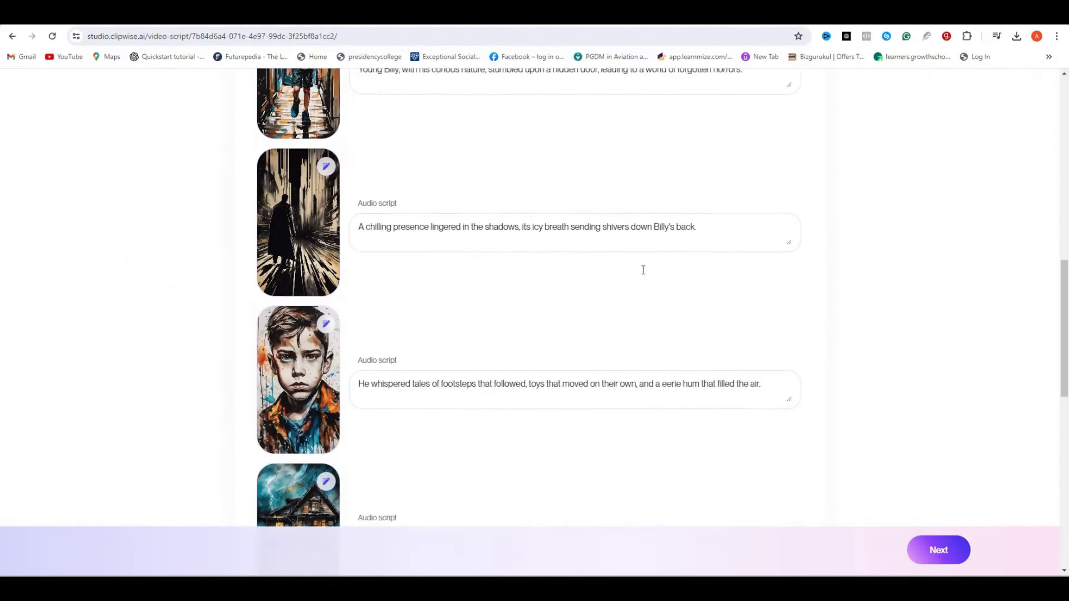
pyautogui.scroll(17, 874, 320)
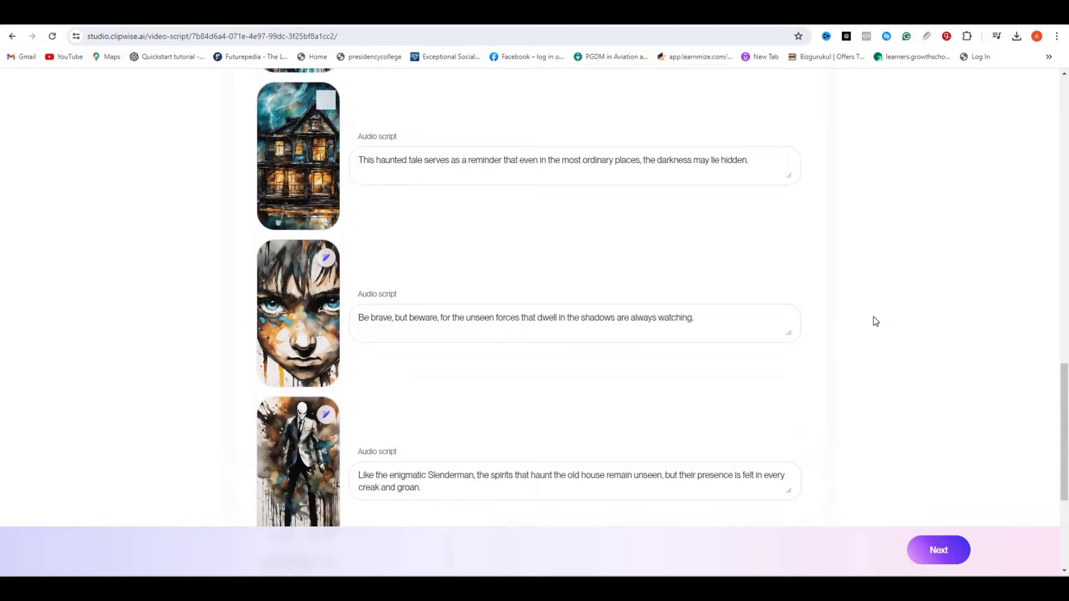
pyautogui.click(696, 351)
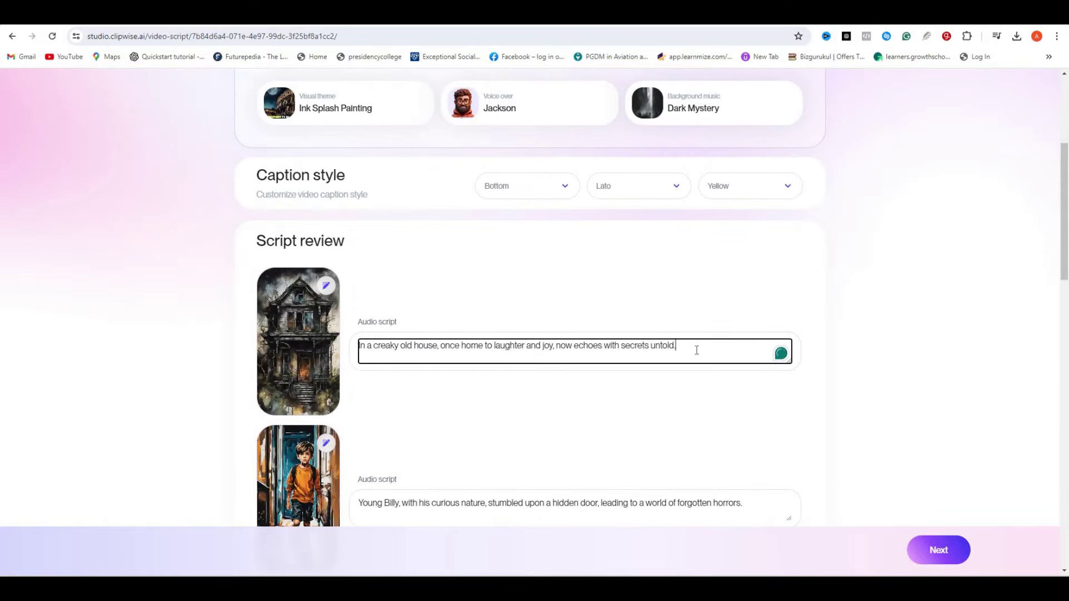
pyautogui.press('BackSpace')
pyautogui.scroll(-8, 431, 334)
pyautogui.scroll(-6, 329, 334)
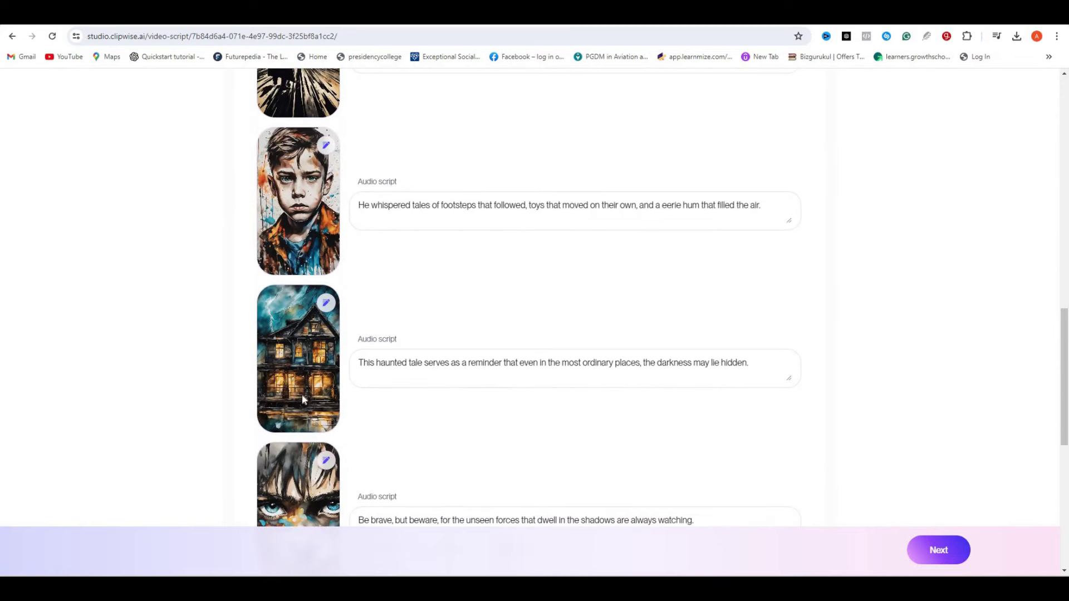
# Replace the Be brave scene's image description with 'A haunted evil' and regenerate its picture
pyautogui.click(327, 295)
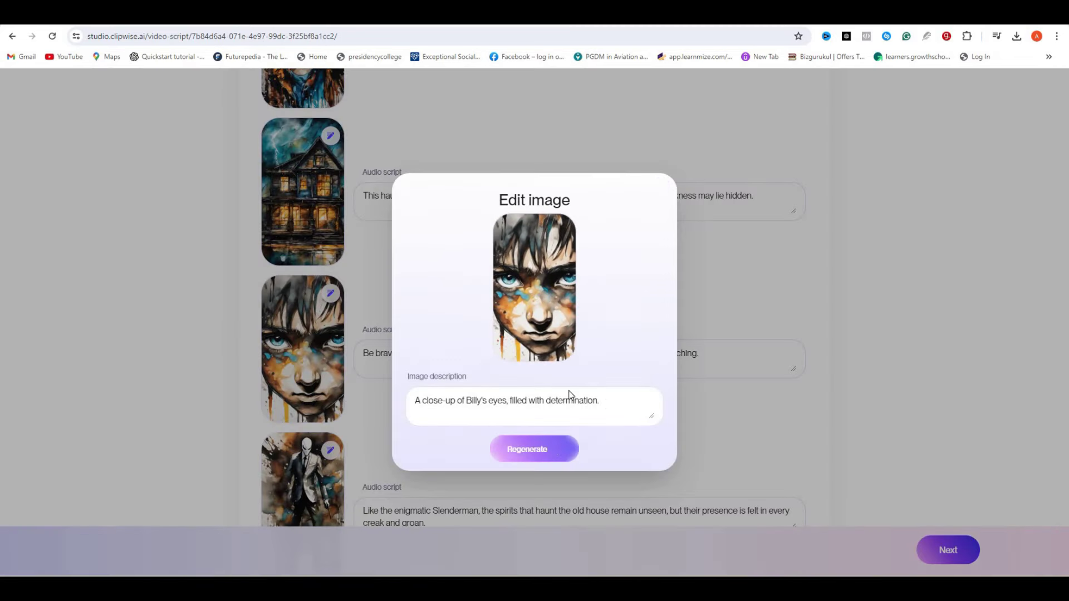
pyautogui.click(604, 400)
pyautogui.hotkey('ctrl', 'a')
pyautogui.write('A')
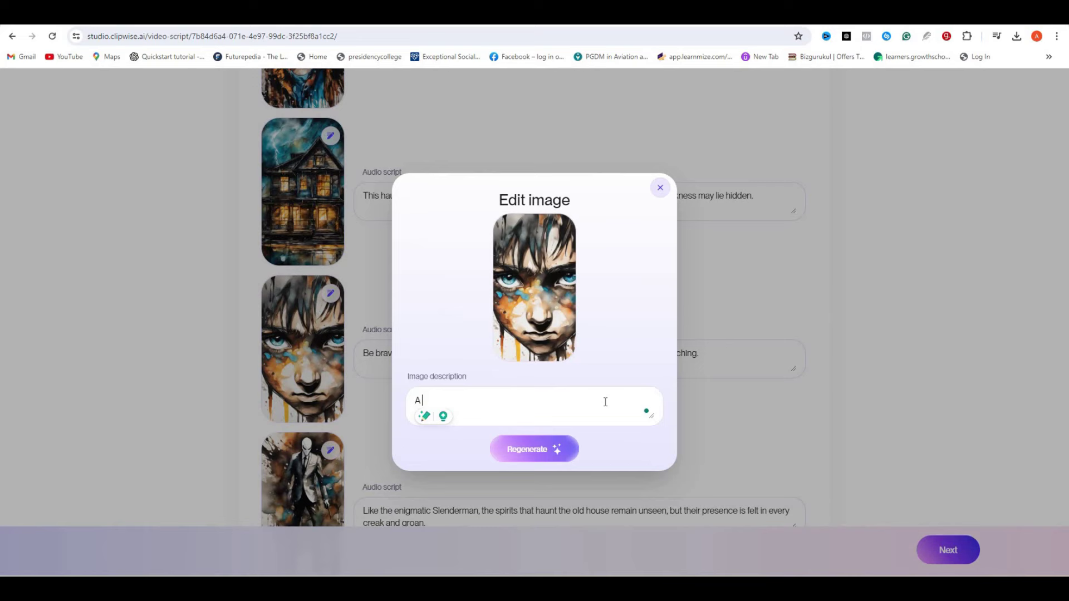
pyautogui.write(' haunted evil')
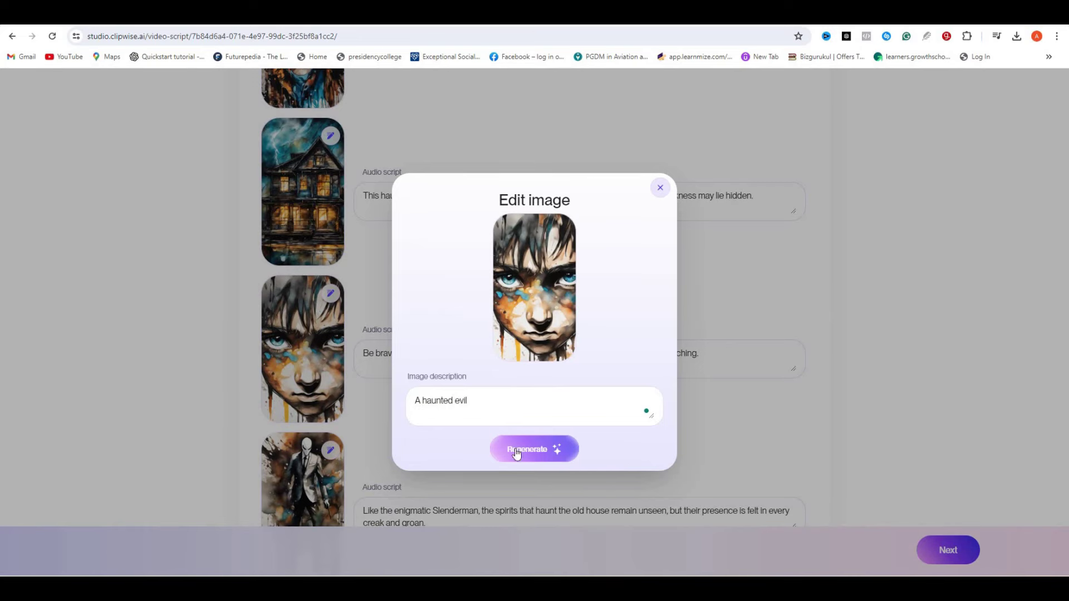
pyautogui.click(516, 452)
pyautogui.click(661, 188)
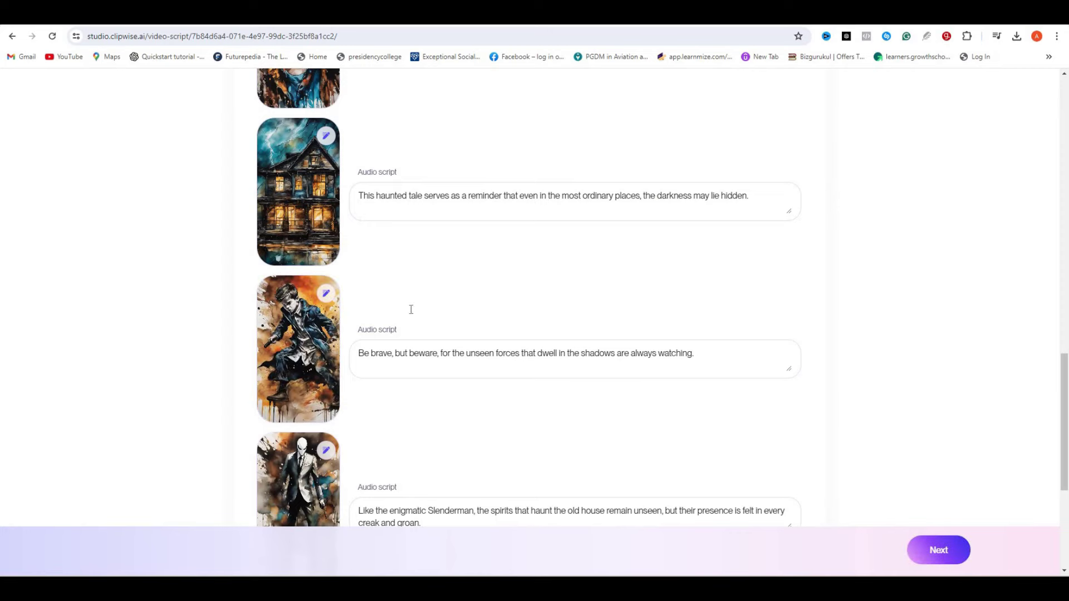
pyautogui.scroll(-5, 596, 311)
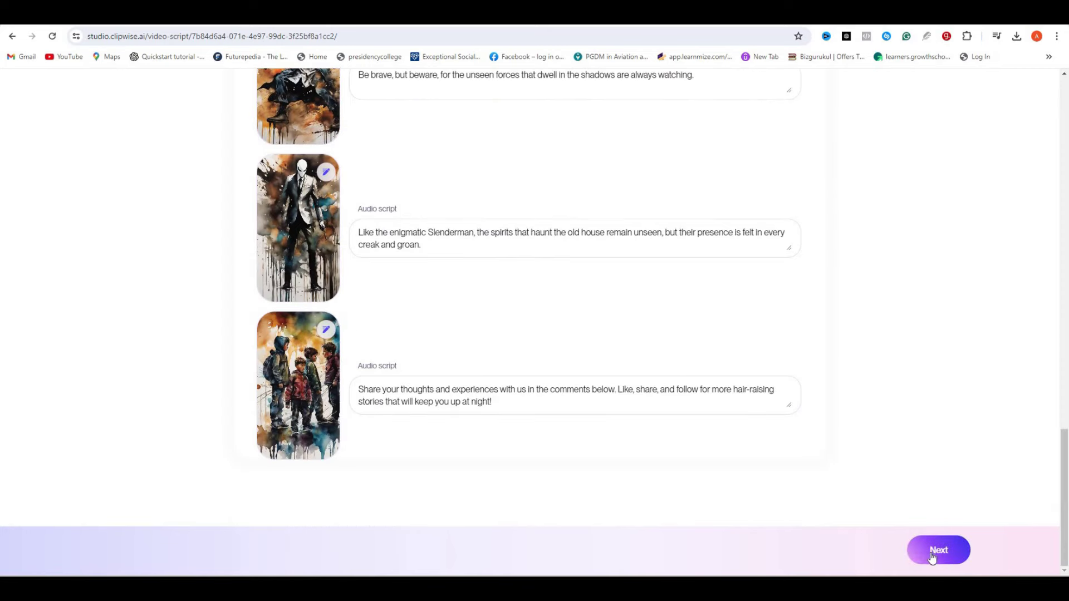
# Start generating the final haunted story video and wait for it to finish
pyautogui.click(933, 556)
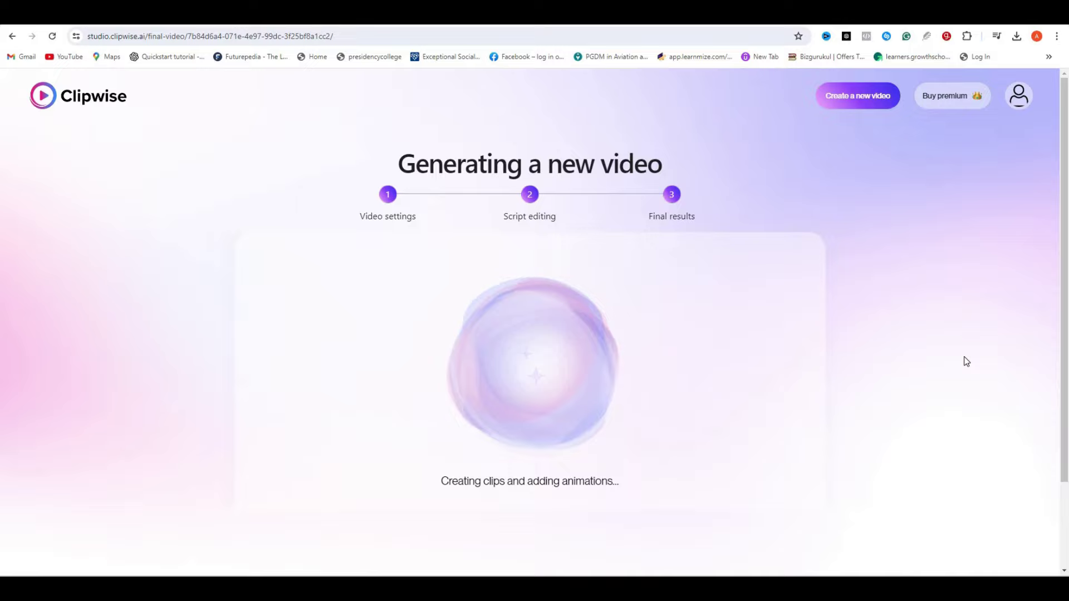
pyautogui.scroll(-3, 999, 374)
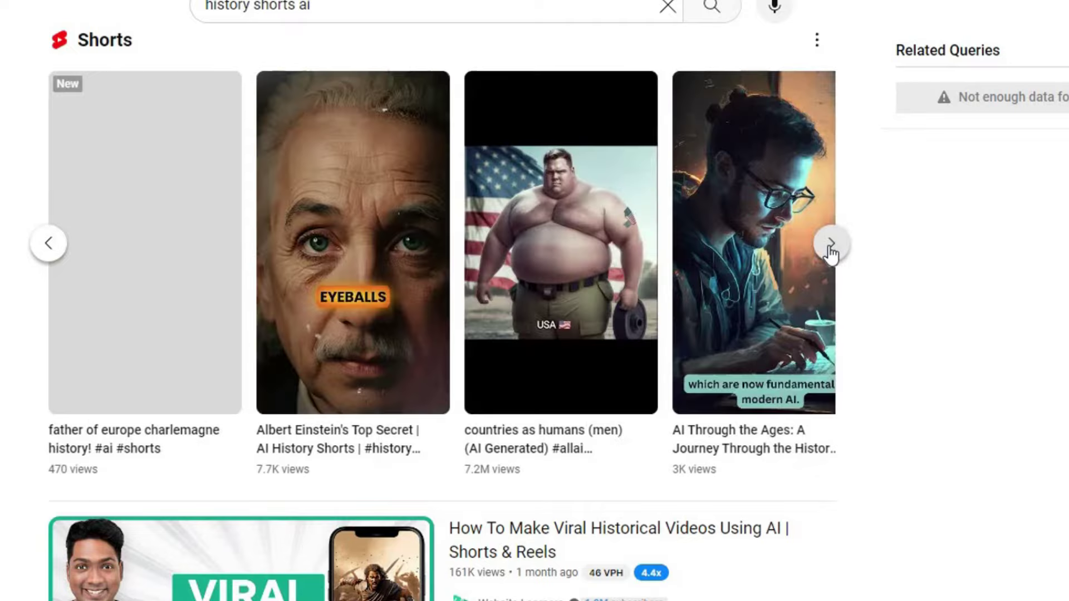
# Page four times through the Shorts carousel to view more history-shorts AI search results
pyautogui.click(829, 245)
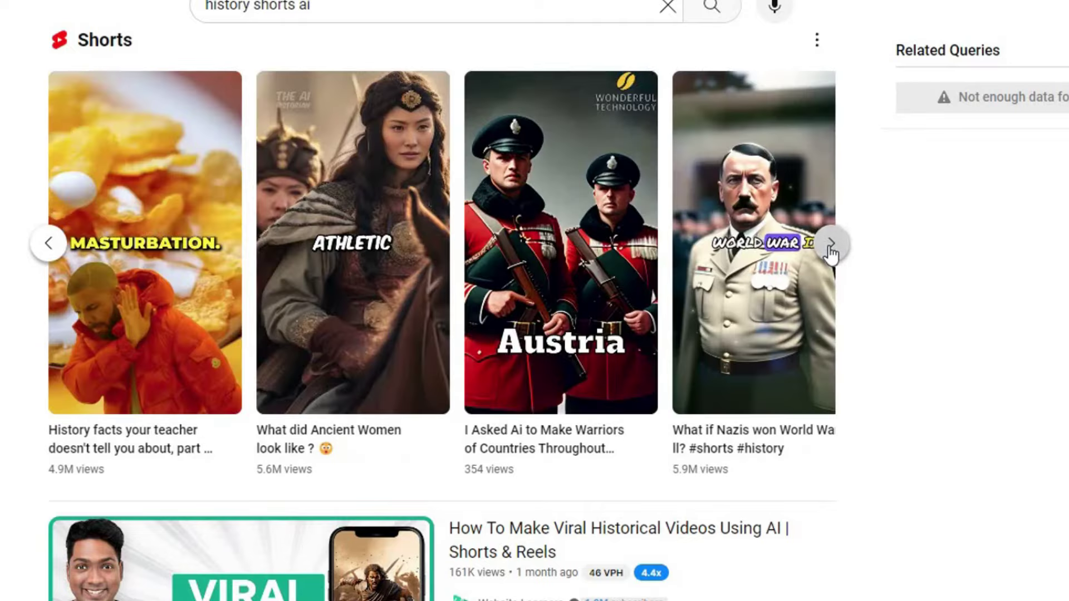
pyautogui.click(830, 245)
pyautogui.click(830, 245)
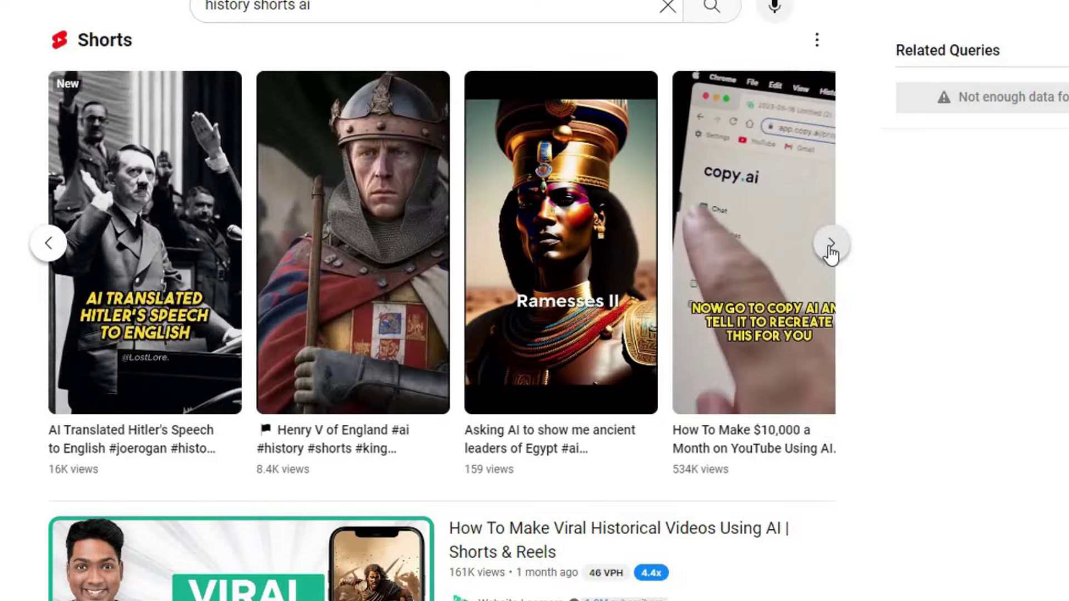
pyautogui.click(830, 245)
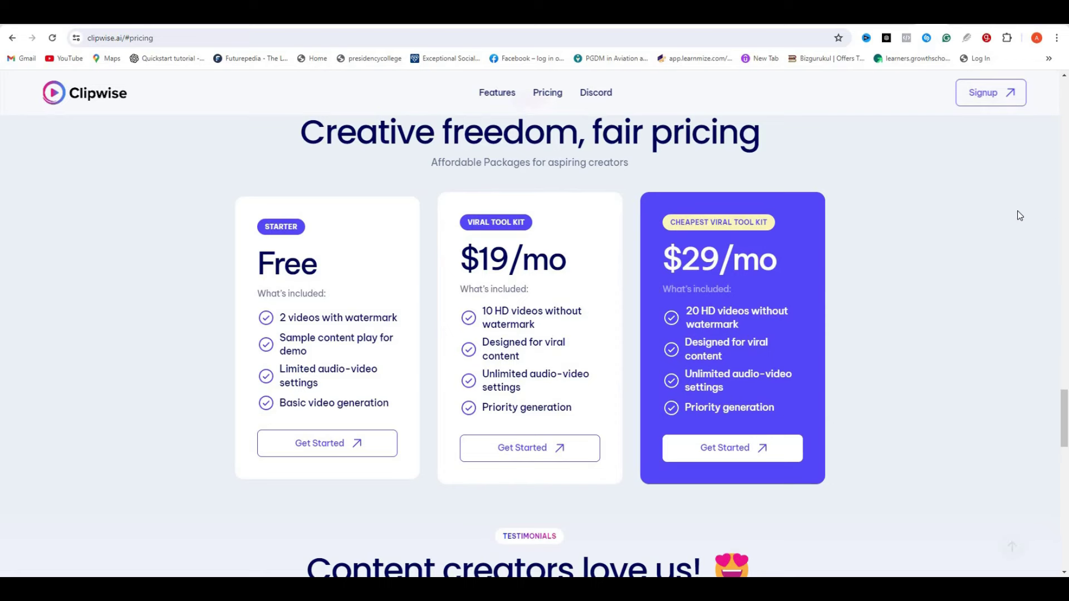
pyautogui.scroll(1, 1020, 216)
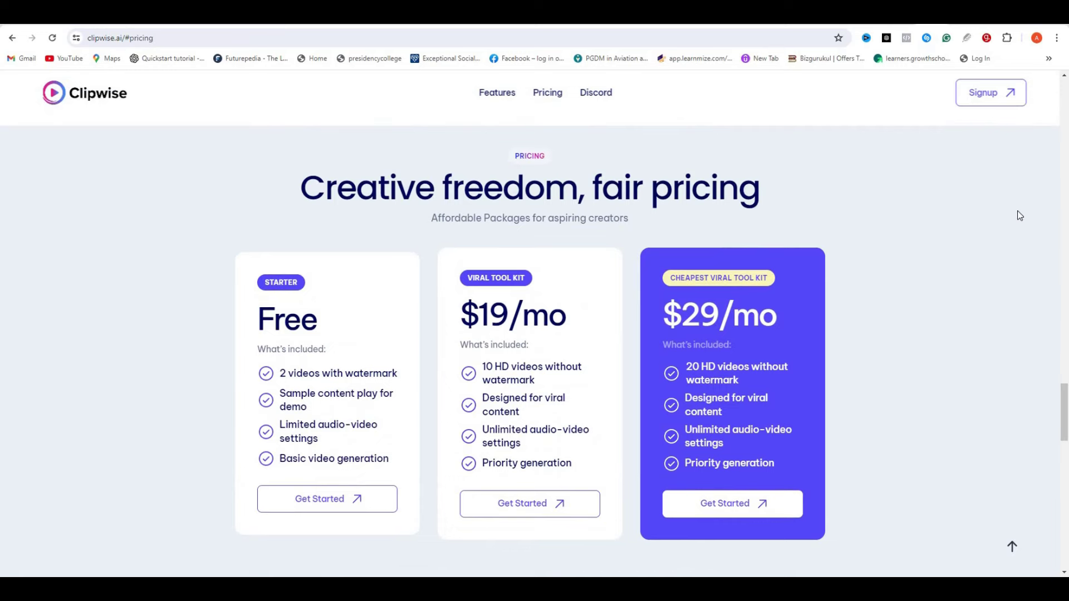
pyautogui.scroll(15, 969, 341)
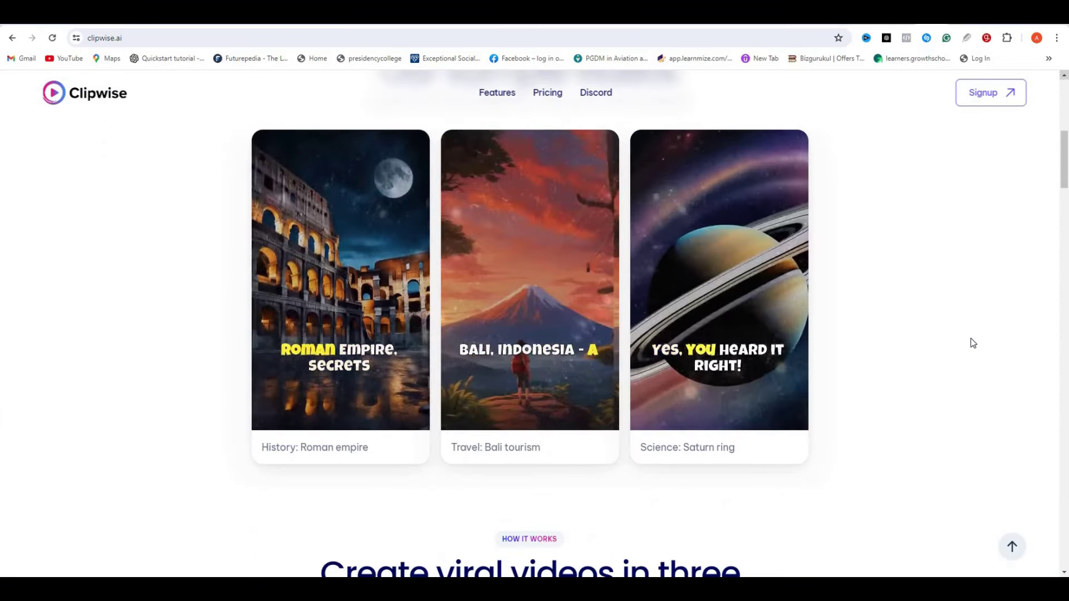